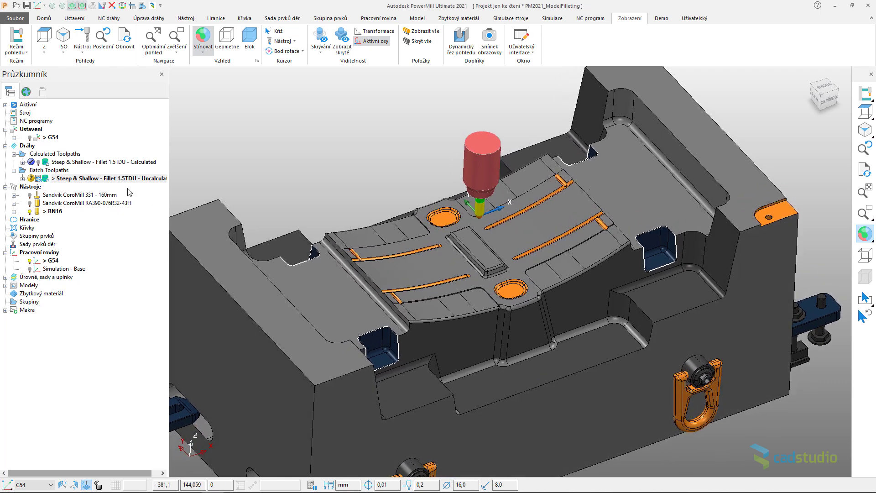
Open the Steep & Shallow toolpath settings at the high-speed page, with 3D corner fillet radius 1.0.
{"action": "right_click", "coordinate": [116, 179]}
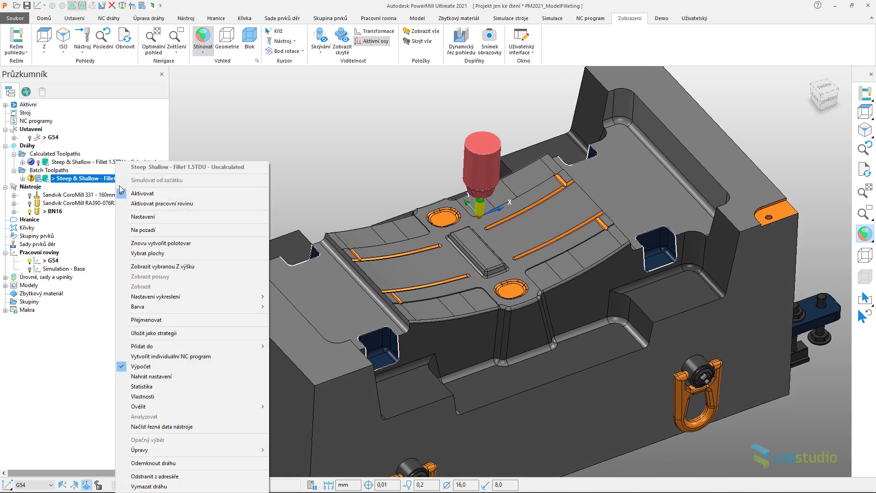
{"action": "left_click", "coordinate": [143, 217]}
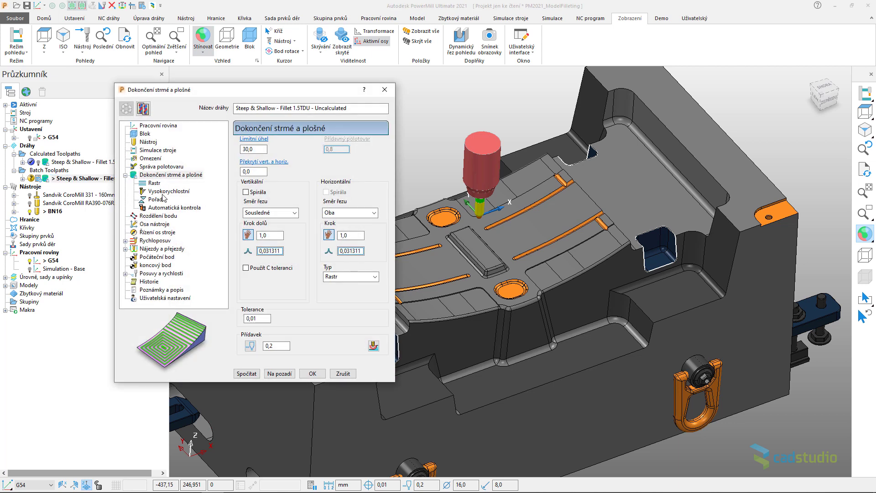
{"action": "left_click", "coordinate": [165, 191]}
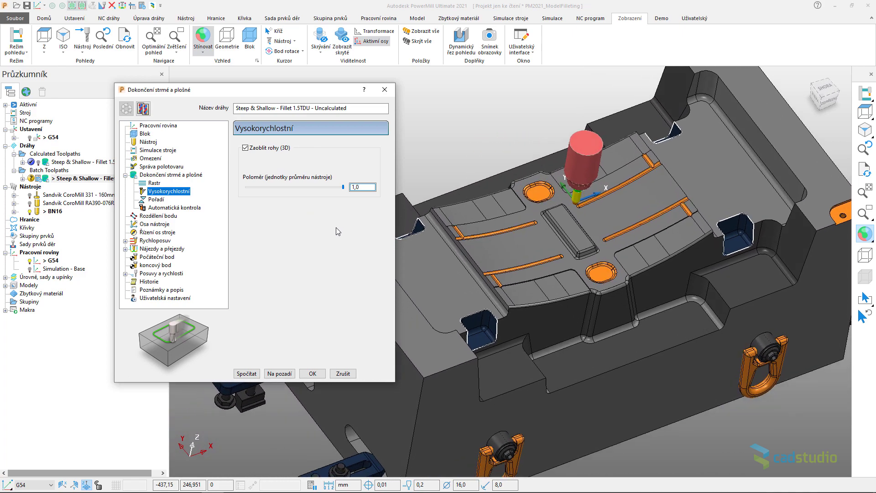
{"action": "left_click", "coordinate": [484, 117]}
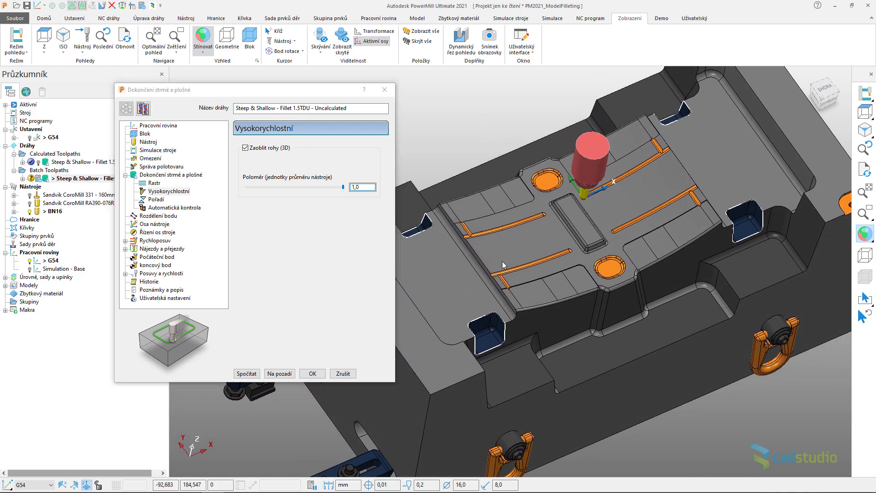
{"action": "left_click", "coordinate": [871, 236]}
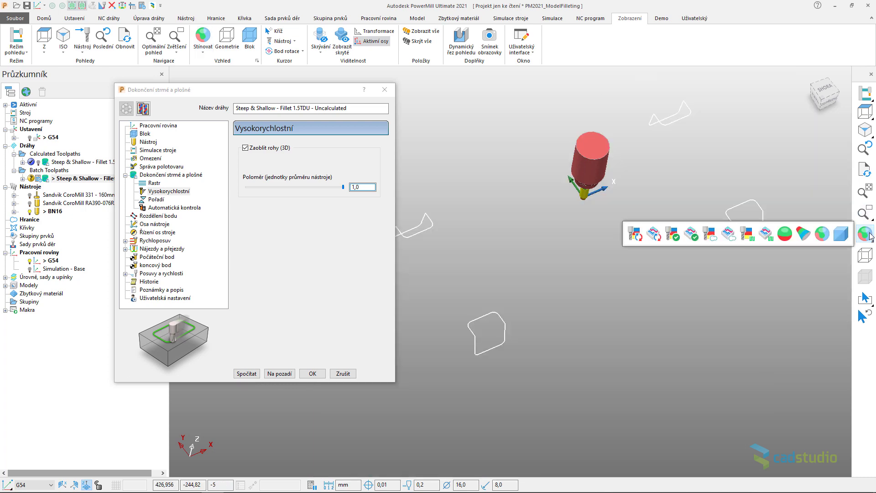
Restore model shading and turn on Show triangles in the model drawing options.
{"action": "left_click", "coordinate": [870, 237]}
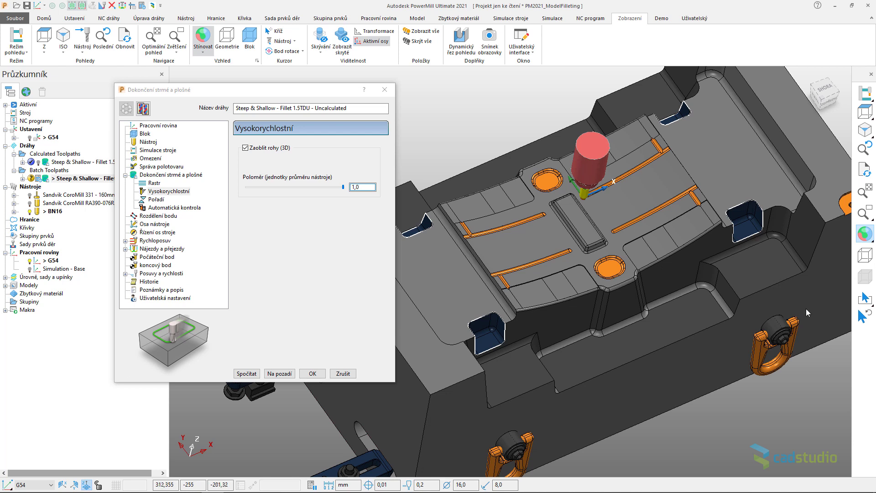
{"action": "left_click", "coordinate": [257, 62]}
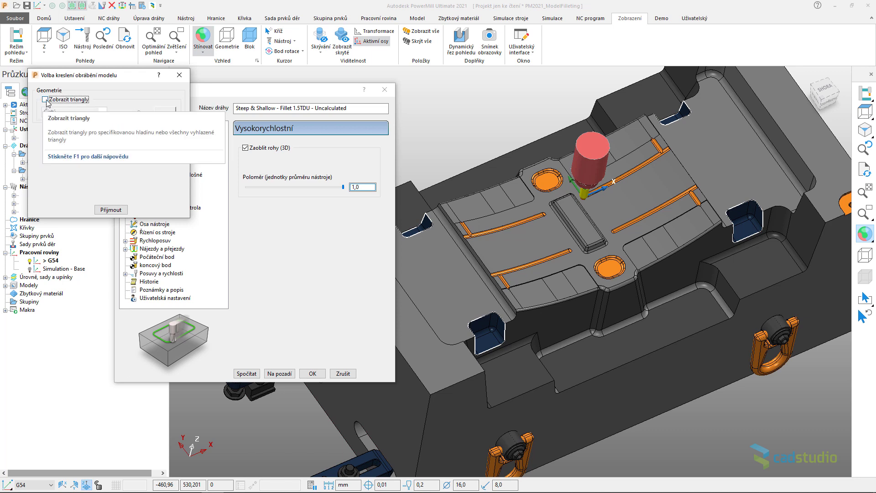
{"action": "left_click", "coordinate": [44, 100]}
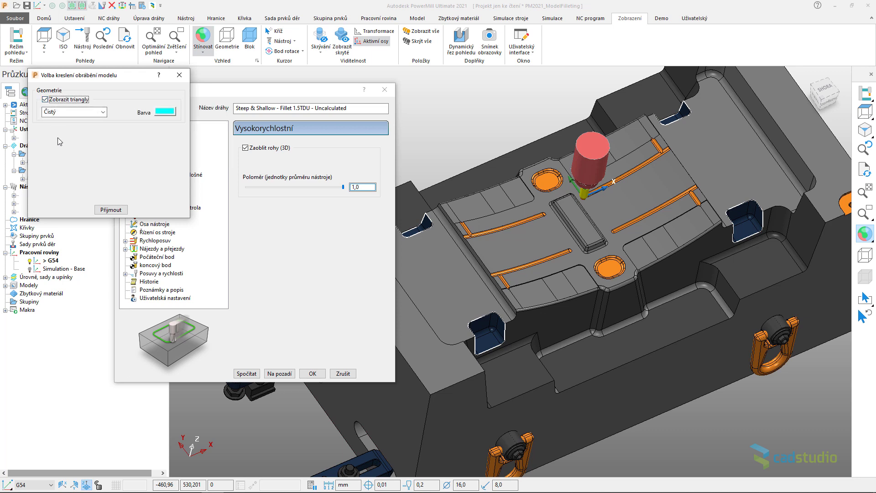
{"action": "left_click", "coordinate": [106, 208]}
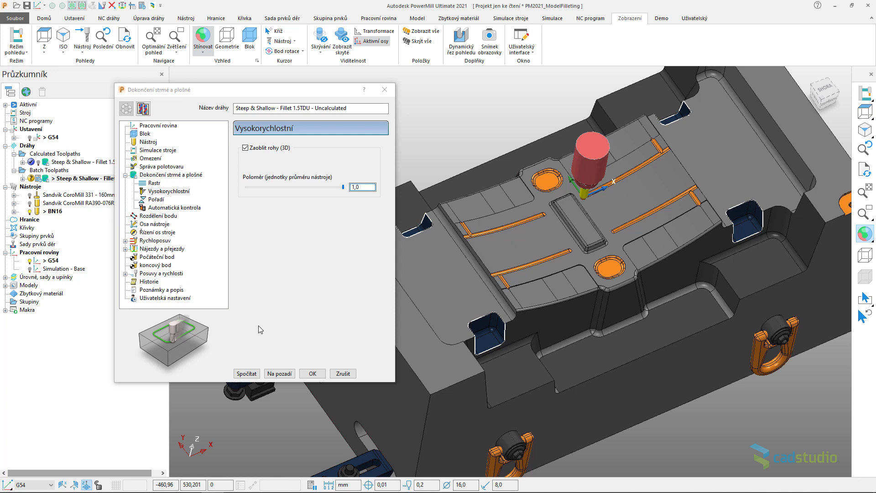
Calculate the filleted Steep & Shallow toolpath and close its settings.
{"action": "left_click", "coordinate": [247, 374]}
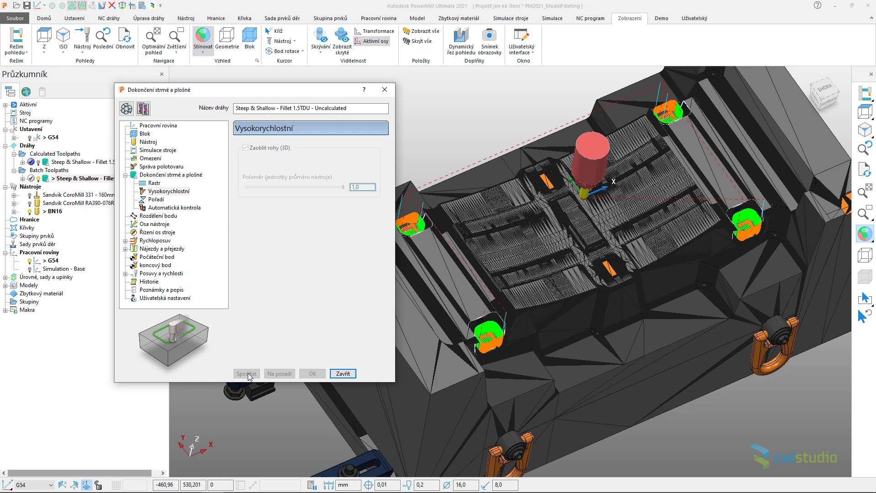
{"action": "left_click", "coordinate": [343, 373]}
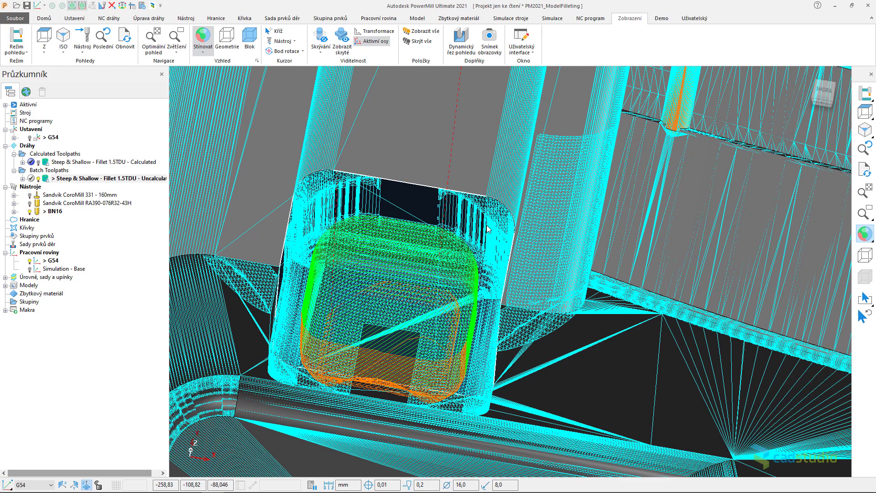
Zoom in on the pocket corner, then switch to PowerMill 2020's 'Steep & Shallow - Fillet 1.5TDU' high-speed page.
{"action": "mouse_move", "coordinate": [479, 212]}
{"action": "middle_mouse_down"}
{"action": "mouse_move", "coordinate": [487, 229]}
{"action": "mouse_move", "coordinate": [431, 234]}
{"action": "middle_mouse_up"}
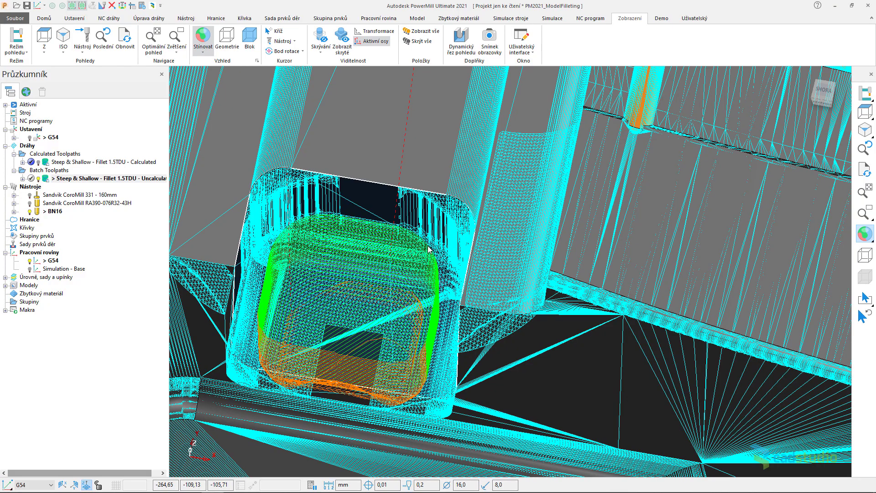
{"action": "scroll", "coordinate": [429, 248], "scroll_direction": "up", "scroll_amount": 2}
{"action": "scroll", "coordinate": [429, 249], "scroll_direction": "up", "scroll_amount": 2}
{"action": "scroll", "coordinate": [429, 249], "scroll_direction": "up", "scroll_amount": 2}
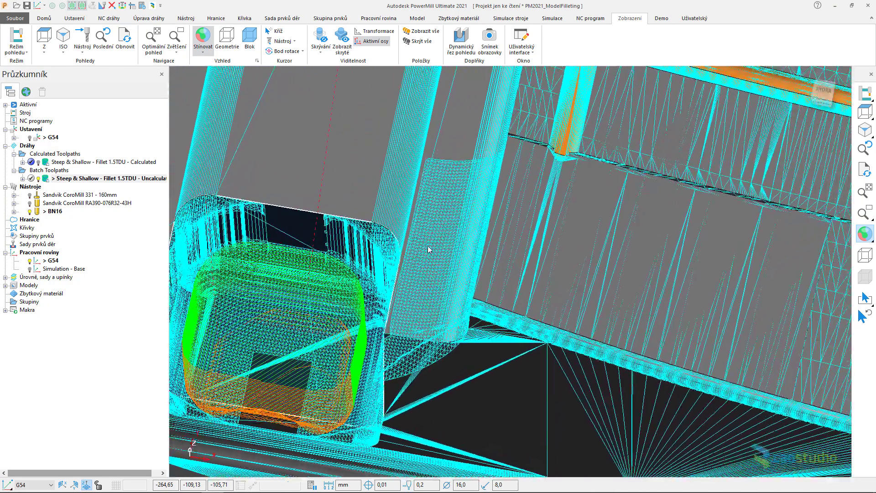
{"action": "scroll", "coordinate": [429, 249], "scroll_direction": "up", "scroll_amount": 2}
{"action": "scroll", "coordinate": [428, 245], "scroll_direction": "up", "scroll_amount": 2}
{"action": "scroll", "coordinate": [428, 246], "scroll_direction": "up", "scroll_amount": 2}
{"action": "scroll", "coordinate": [428, 246], "scroll_direction": "up", "scroll_amount": 2}
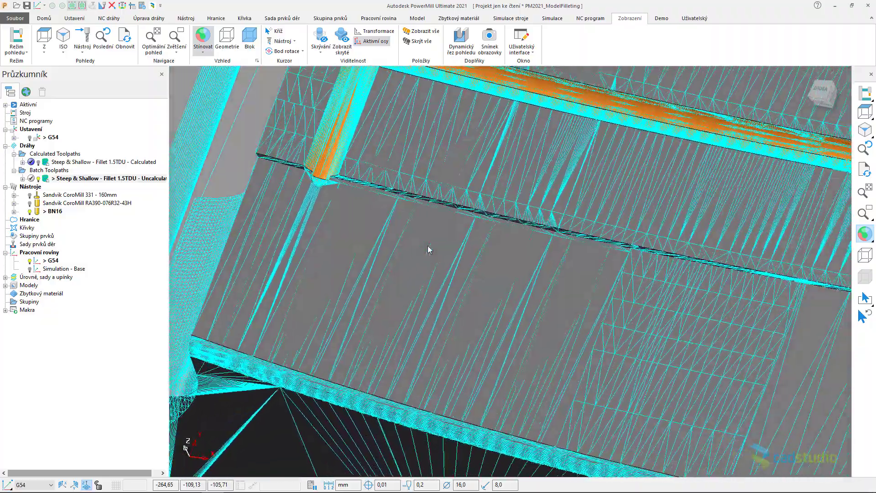
{"action": "scroll", "coordinate": [428, 245], "scroll_direction": "up", "scroll_amount": 2}
{"action": "scroll", "coordinate": [428, 249], "scroll_direction": "up", "scroll_amount": 2}
{"action": "scroll", "coordinate": [428, 249], "scroll_direction": "up", "scroll_amount": 2}
{"action": "scroll", "coordinate": [428, 249], "scroll_direction": "up", "scroll_amount": 2}
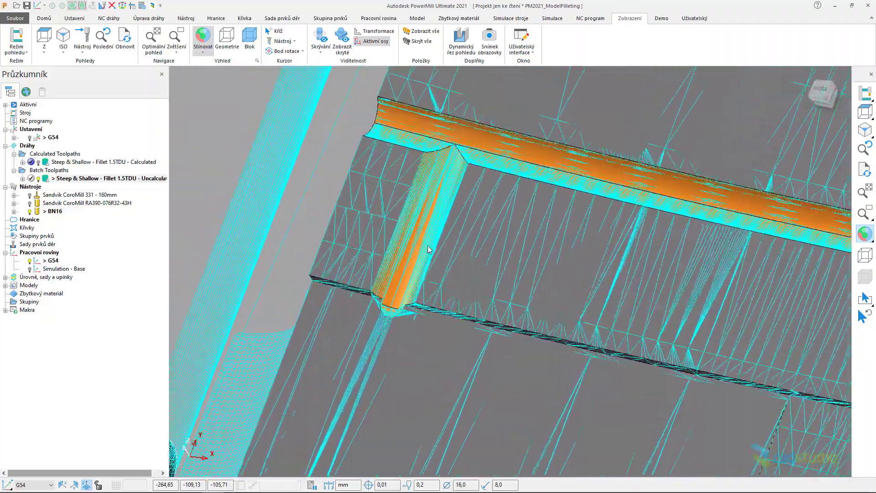
{"action": "scroll", "coordinate": [428, 249], "scroll_direction": "up", "scroll_amount": 2}
{"action": "scroll", "coordinate": [428, 249], "scroll_direction": "up", "scroll_amount": 2}
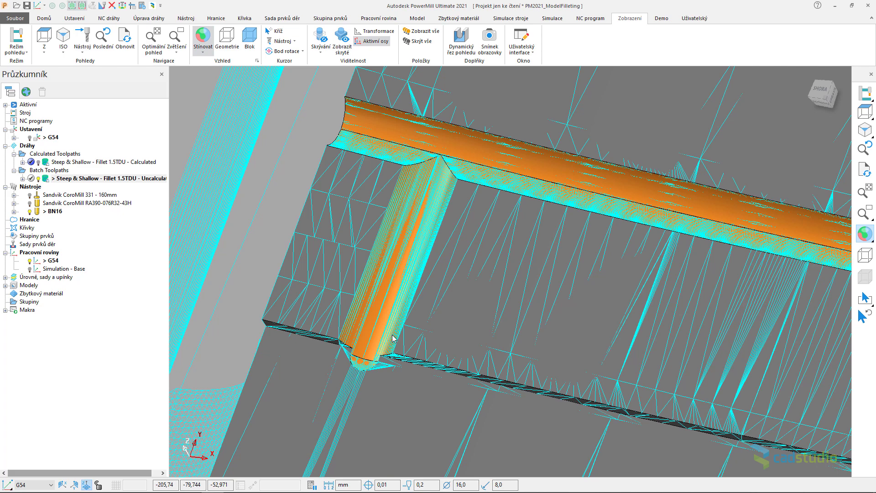
{"action": "key", "text": "alt+Tab"}
{"action": "key", "text": "alt+Tab"}
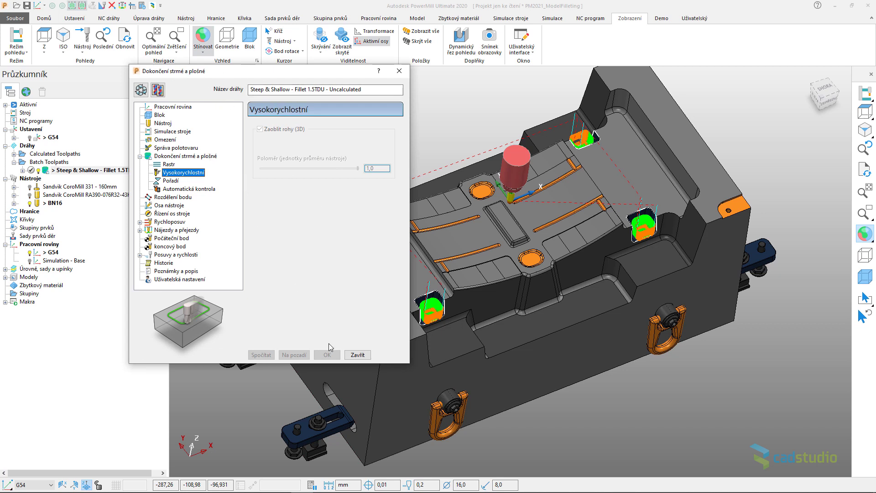
Close the 2020 toolpath settings, show the model triangles, and zoom to the corner pocket toolpath.
{"action": "left_click", "coordinate": [357, 355]}
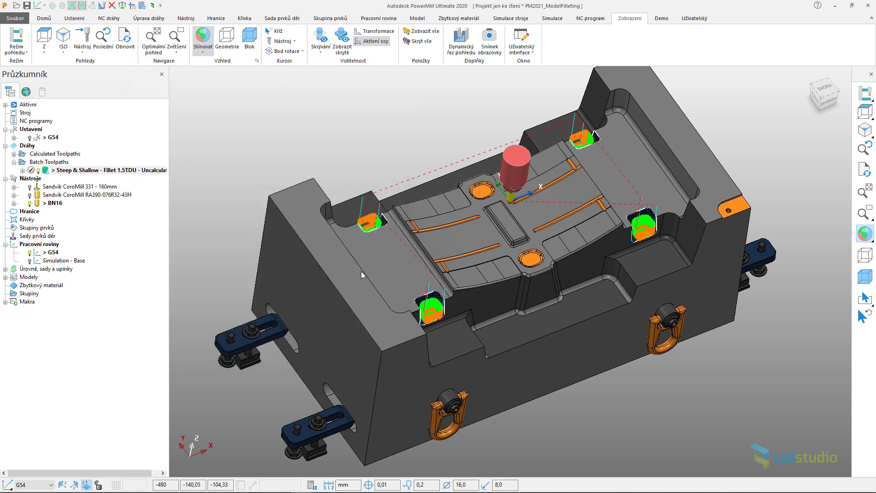
{"action": "left_click", "coordinate": [258, 62]}
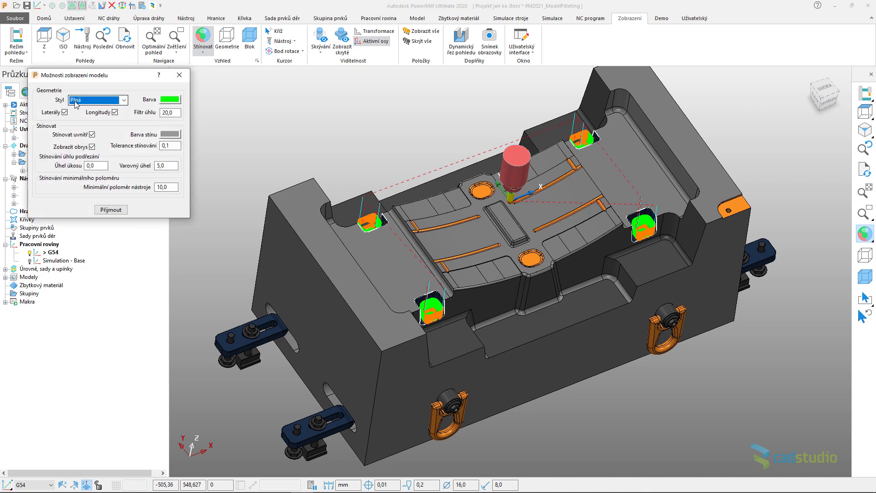
{"action": "left_click", "coordinate": [70, 100]}
{"action": "left_click", "coordinate": [45, 100]}
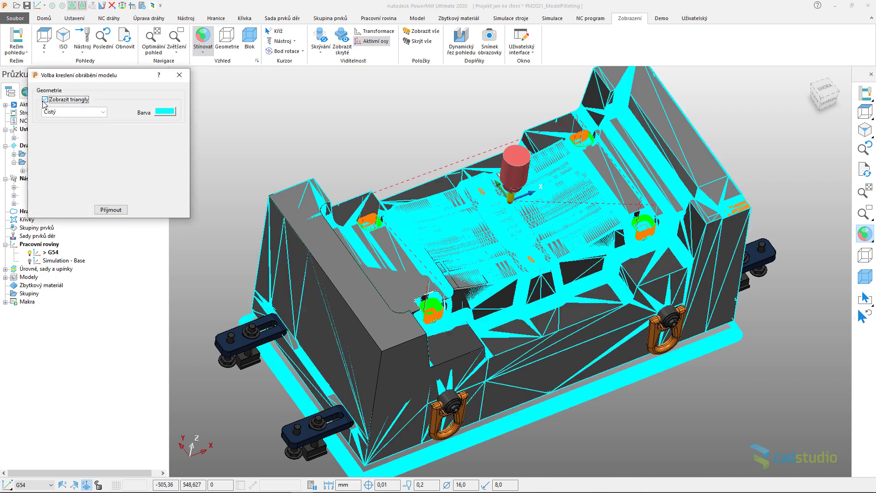
{"action": "left_click", "coordinate": [111, 210]}
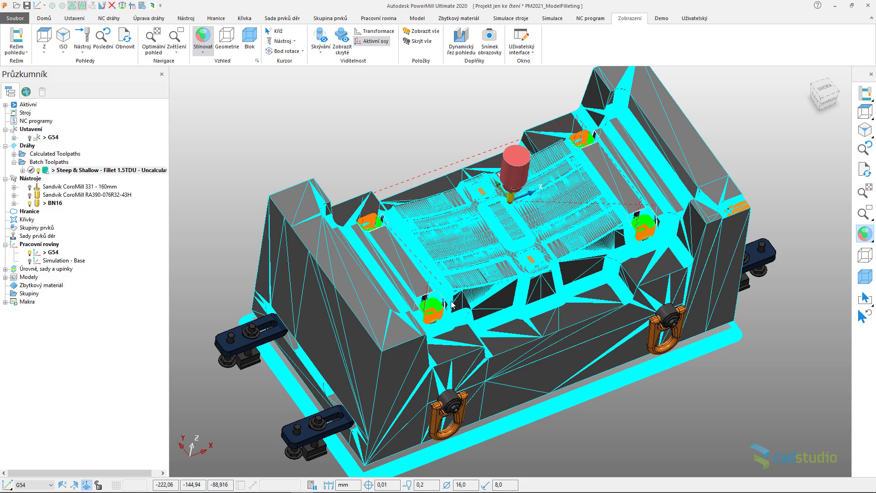
{"action": "mouse_move", "coordinate": [421, 286]}
{"action": "middle_mouse_down", "text": "ctrl+shift"}
{"action": "mouse_move", "coordinate": [487, 336]}
{"action": "mouse_move", "coordinate": [379, 325]}
{"action": "mouse_move", "coordinate": [375, 221]}
{"action": "mouse_move", "coordinate": [344, 222]}
{"action": "middle_mouse_up", "text": "ctrl+shift"}
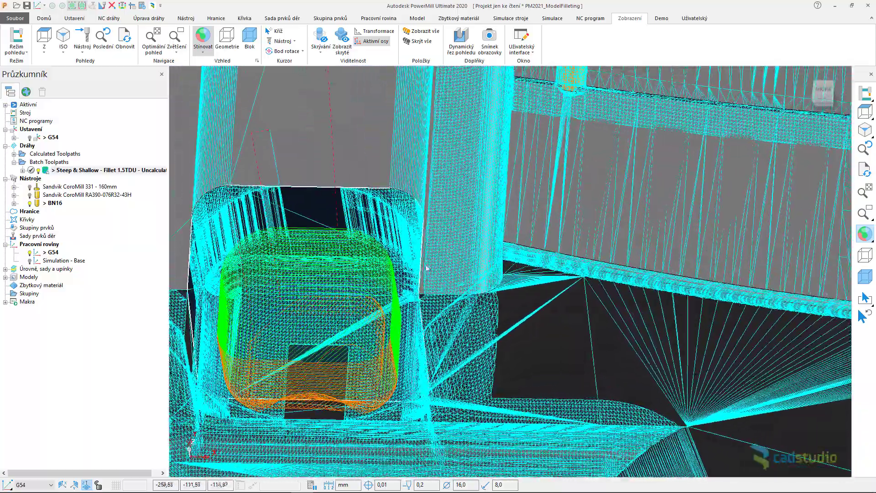
Zoom and rotate onto the meshed rib junction, then switch to PowerMill 2021's calculated toolpath.
{"action": "scroll", "coordinate": [344, 222], "scroll_direction": "up", "scroll_amount": 2}
{"action": "scroll", "coordinate": [344, 222], "scroll_direction": "up", "scroll_amount": 2}
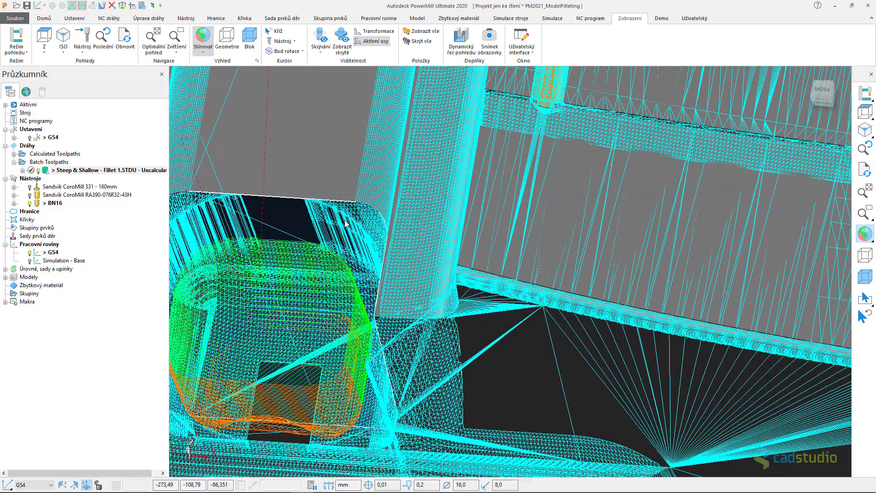
{"action": "scroll", "coordinate": [344, 222], "scroll_direction": "up", "scroll_amount": 2}
{"action": "scroll", "coordinate": [346, 223], "scroll_direction": "up", "scroll_amount": 2}
{"action": "scroll", "coordinate": [345, 224], "scroll_direction": "up", "scroll_amount": 2}
{"action": "scroll", "coordinate": [345, 224], "scroll_direction": "up", "scroll_amount": 2}
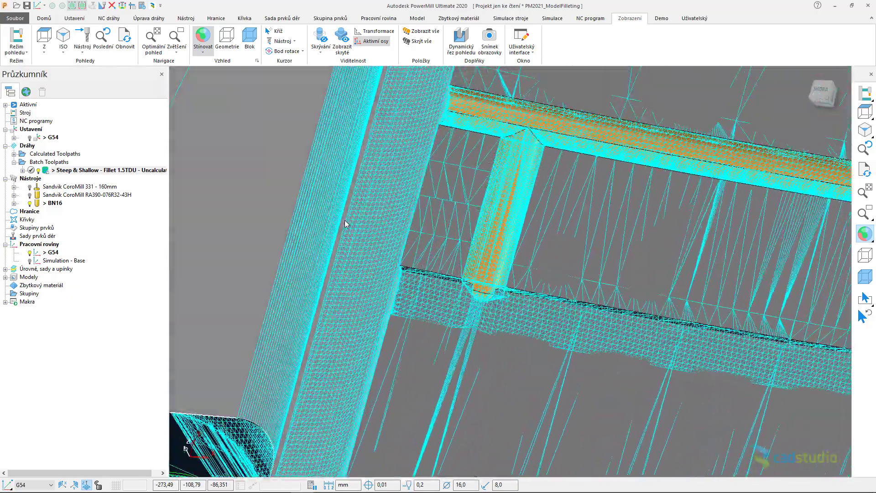
{"action": "scroll", "coordinate": [346, 224], "scroll_direction": "up", "scroll_amount": 2}
{"action": "scroll", "coordinate": [345, 223], "scroll_direction": "up", "scroll_amount": 2}
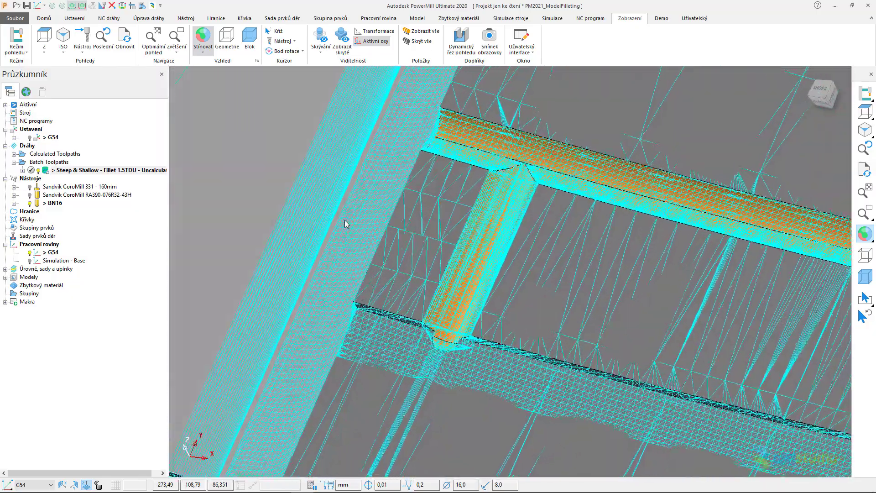
{"action": "middle_click_drag", "start_coordinate": [345, 223], "coordinate": [353, 274]}
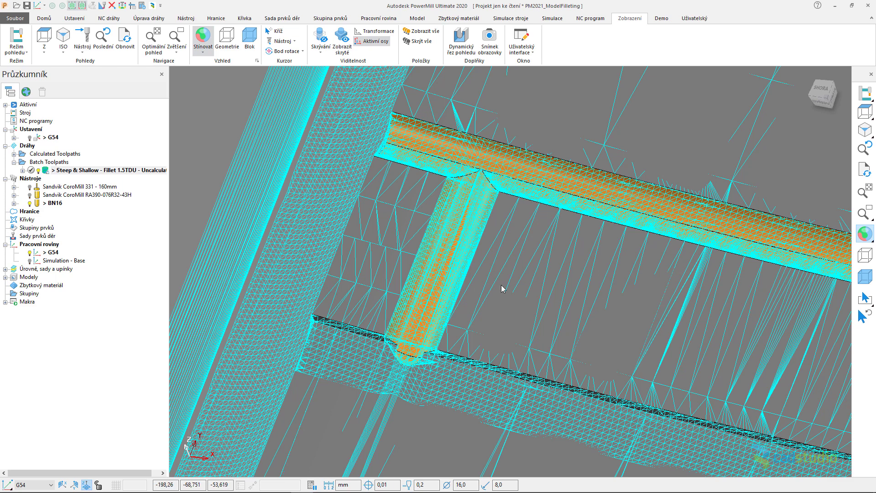
{"action": "key", "text": "alt+Tab"}
{"action": "key", "text": "alt+Tab"}
{"action": "key", "text": "alt+Tab"}
{"action": "key", "text": "alt+Tab"}
{"action": "key", "text": "alt+Tab"}
{"action": "key", "text": "alt+Tab"}
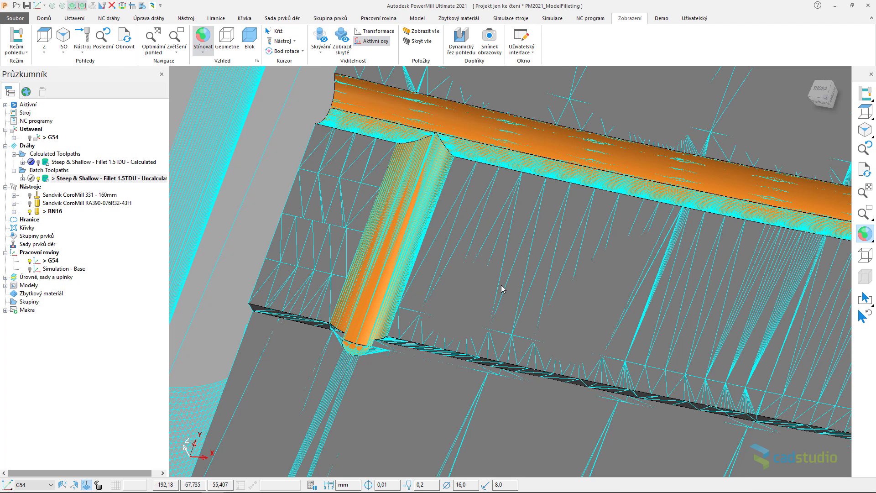
Compare the PowerMill 2020 view, then show the results slide: 42 s vs 37 s (12% faster).
{"action": "key", "text": "alt+Tab"}
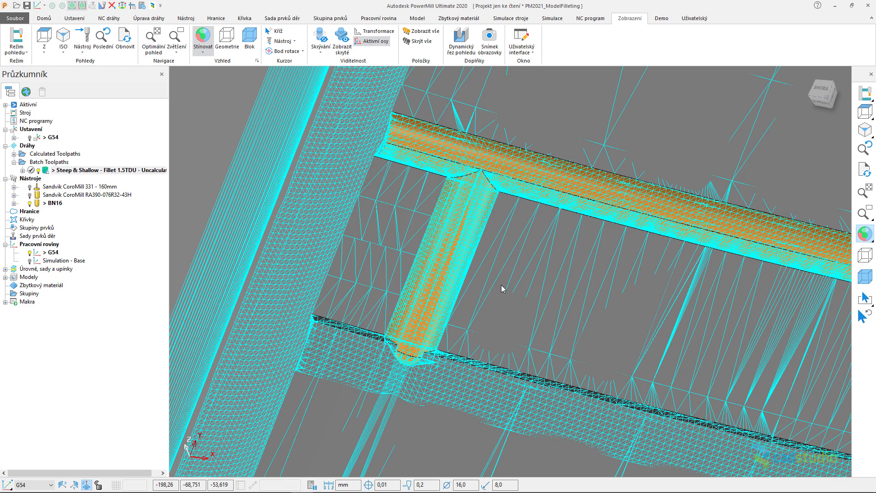
{"action": "key", "text": "alt+Tab"}
{"action": "key", "text": "alt+Tab"}
{"action": "key", "text": "alt+Tab"}
{"action": "key", "text": "alt+Tab"}
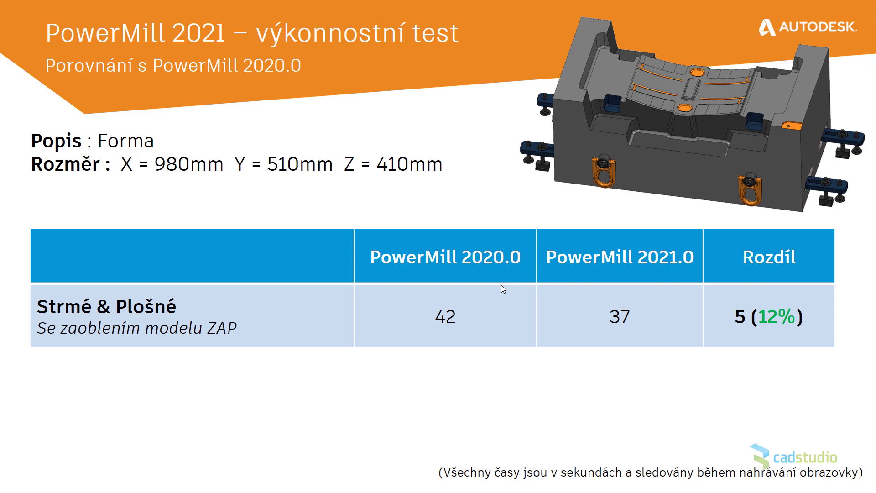
Present the test PC specification slide, then return to PowerMill 2021's filleted toolpath.
{"action": "key", "text": "Right"}
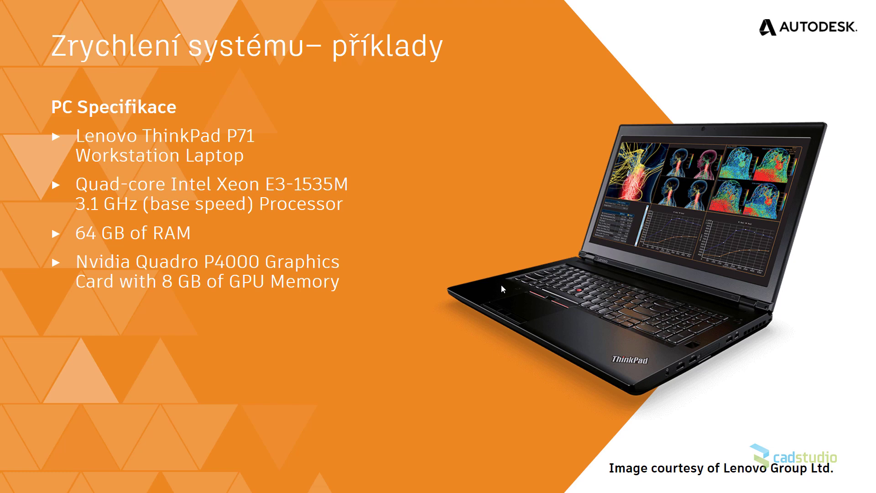
{"action": "key", "text": "alt+Tab"}
{"action": "key", "text": "alt+Tab"}
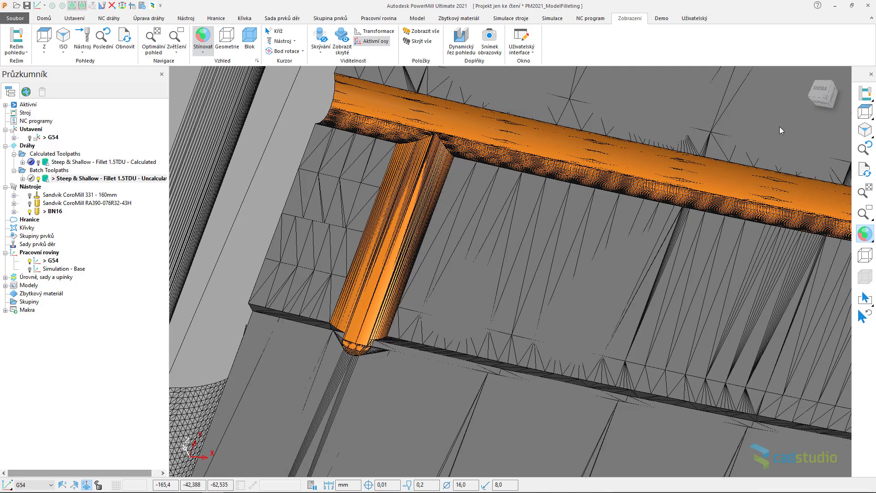
Fit the whole mold, with its clamps and tool, into an isometric view.
{"action": "key", "text": "ctrl+1"}
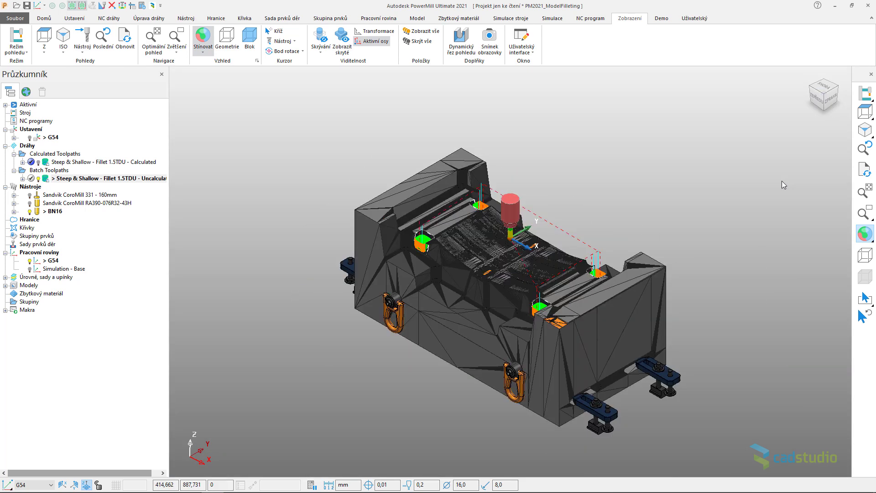